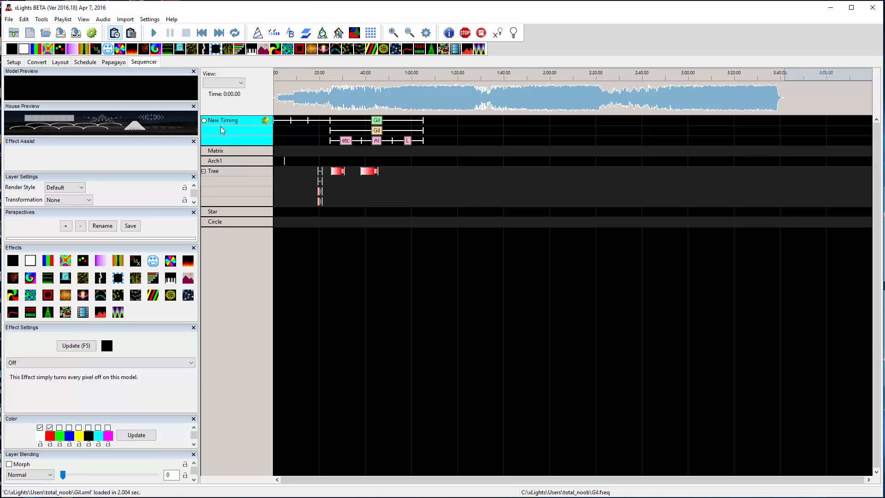
- Toggle the New Timing track between active and inactive, leaving it inactive
click(205, 120)
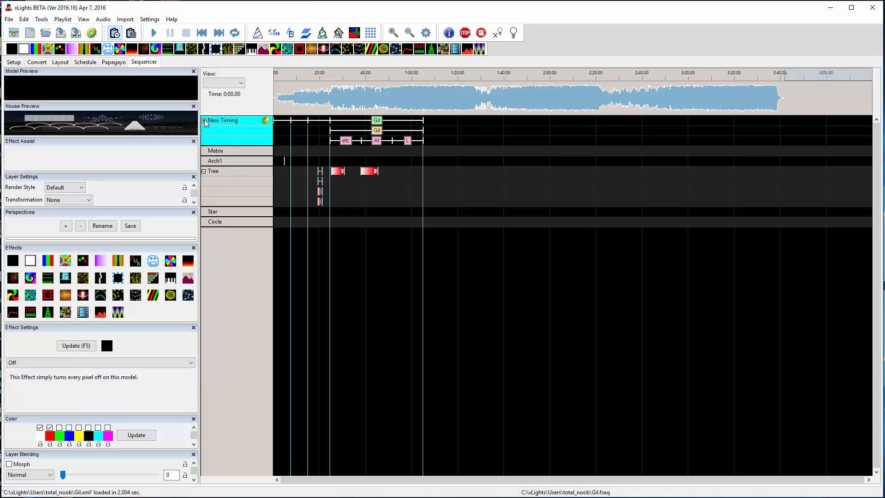
click(204, 121)
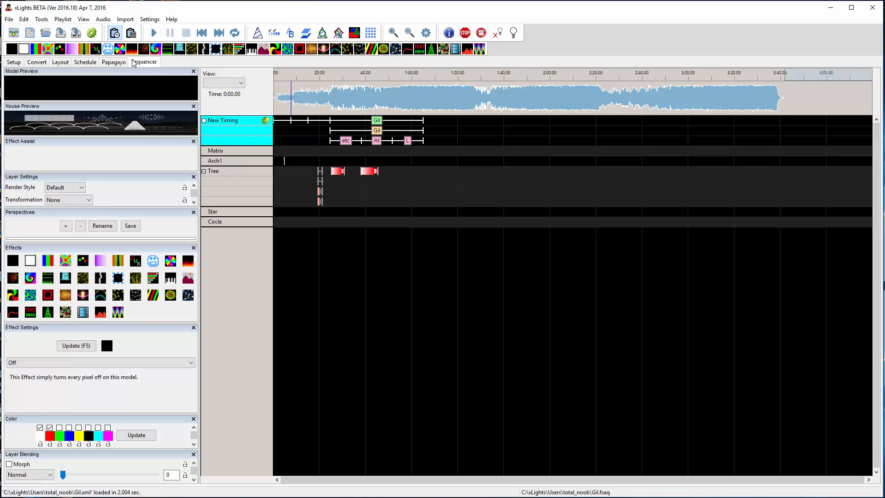
click(204, 120)
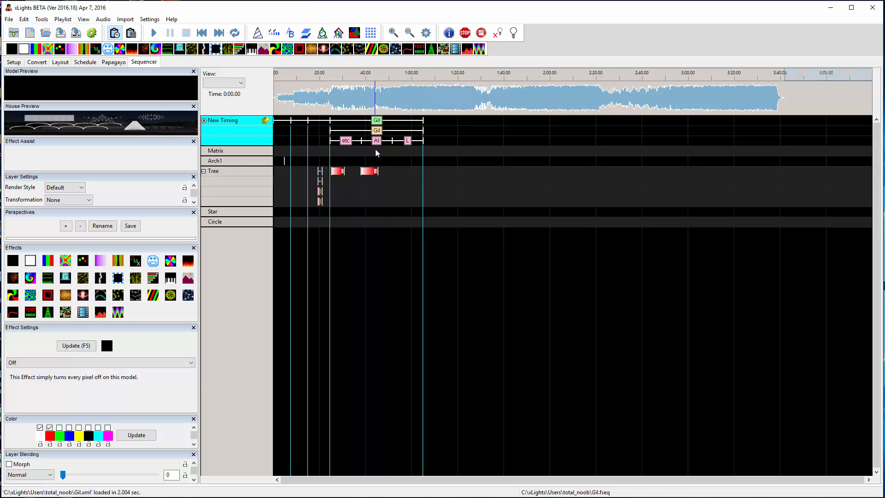
click(205, 121)
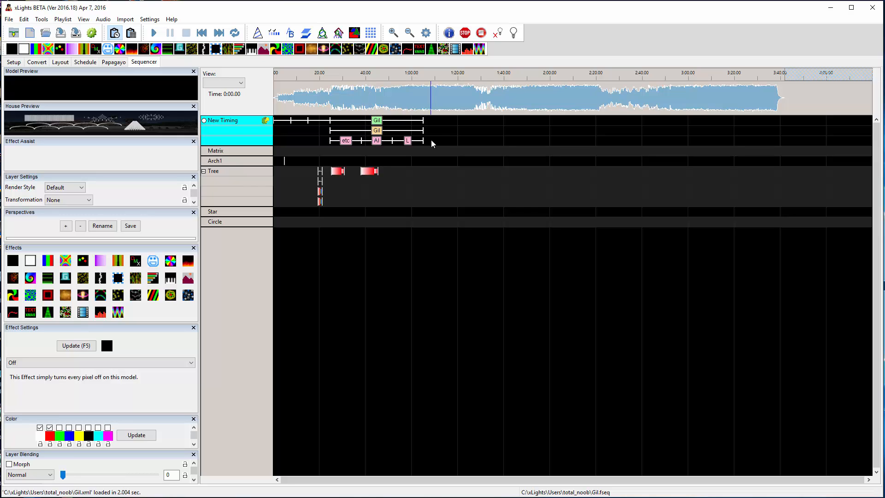
- Copy the three-layer lyric timings between about 0:25 and 1:05 and paste them on New Timing's first row at about 1:31 and 2:21
drag(431, 141, 341, 122)
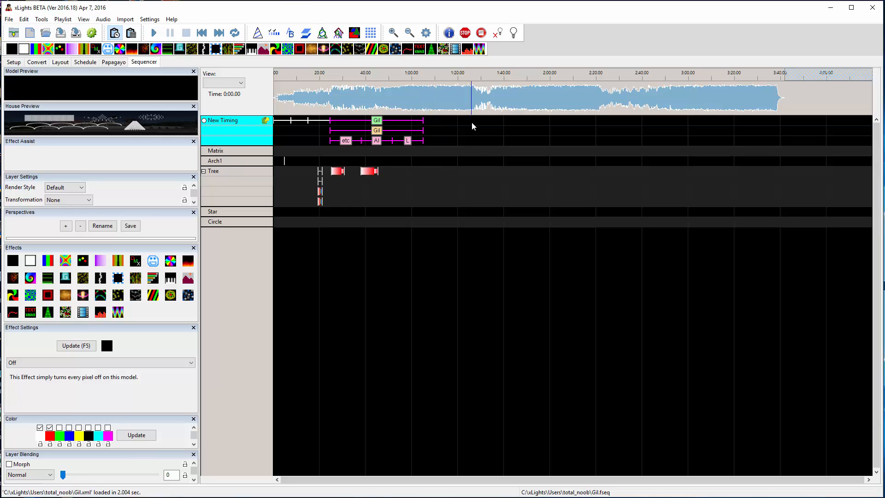
click(483, 119)
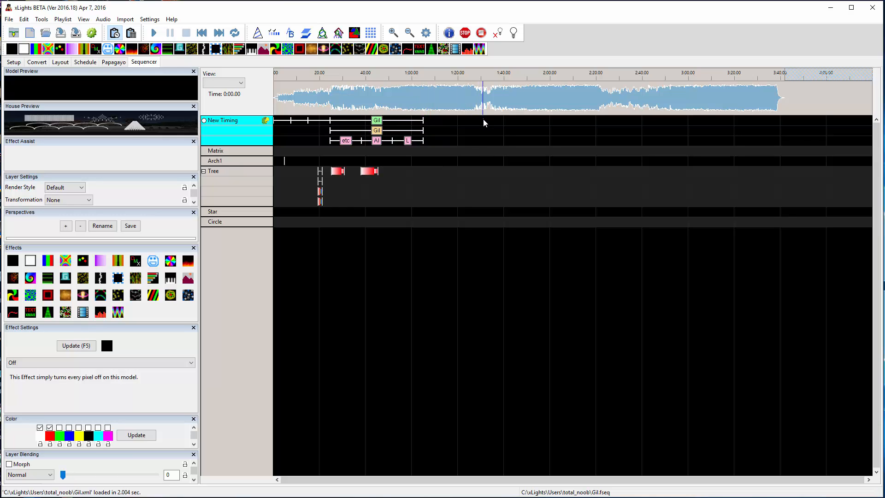
key(ctrl+v)
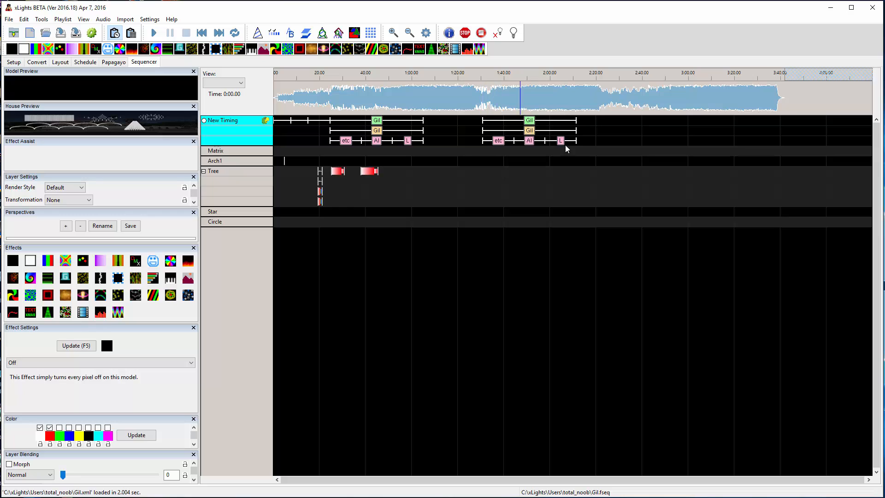
click(599, 121)
key(ctrl+v)
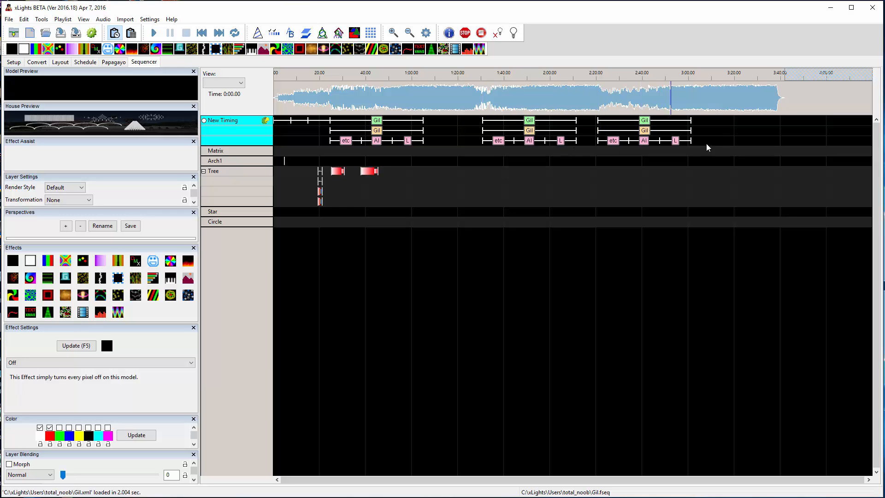
- Try to paste the copied lyric timings at about 3:08, starting on New Timing's second row
click(706, 131)
key(ctrl+v)
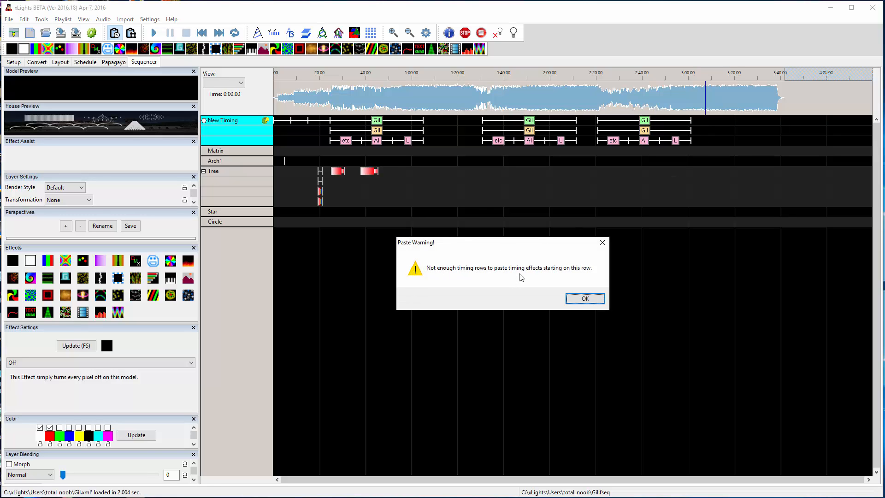
click(586, 298)
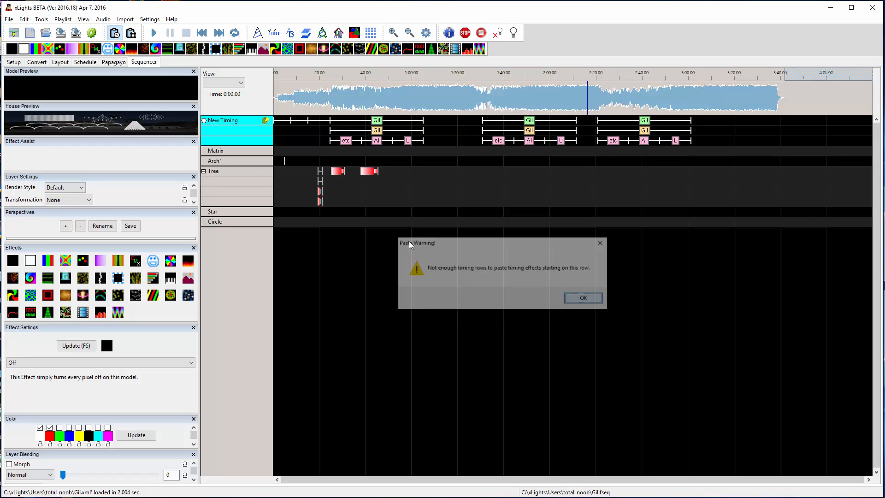
- Add a timing track below New Timing, named in lowercase after the open sequence file
right_click(233, 142)
click(259, 146)
text(g)
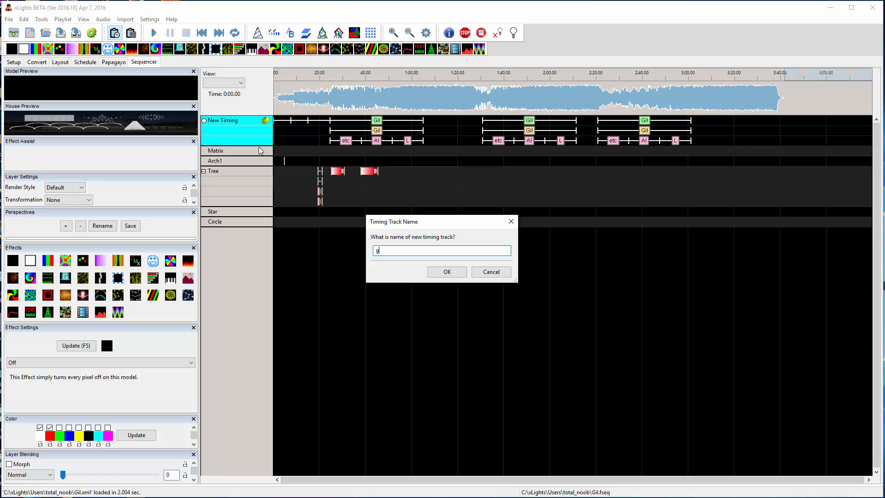
text(il)
key(Return)
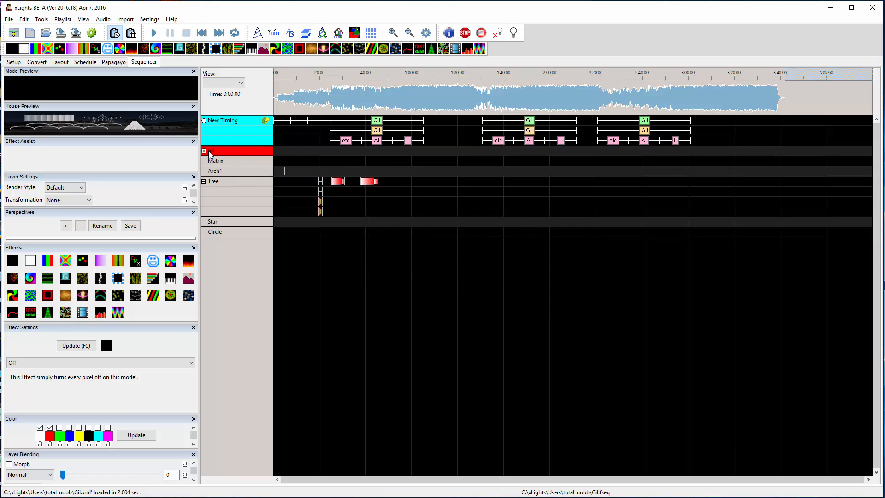
- Paste the copied lyric timings from New Timing's second row down at about 3:05, and delete all the pasted copies
click(700, 133)
key(ctrl+v)
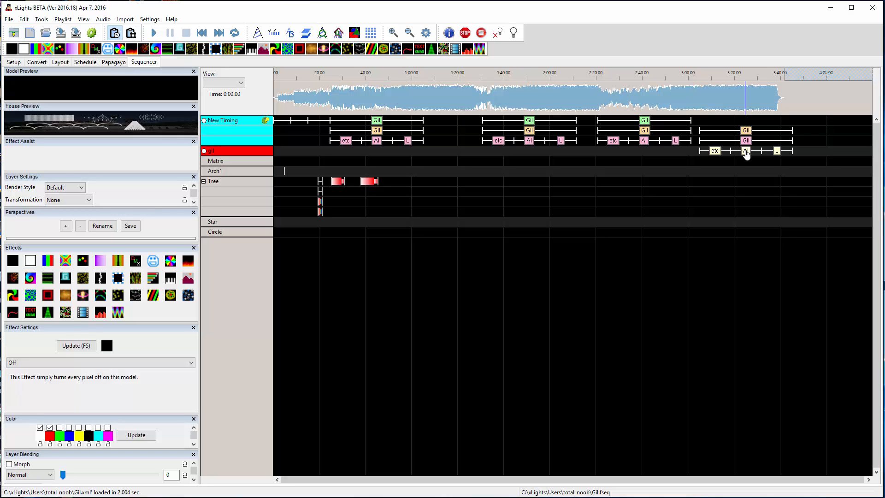
drag(795, 152, 476, 122)
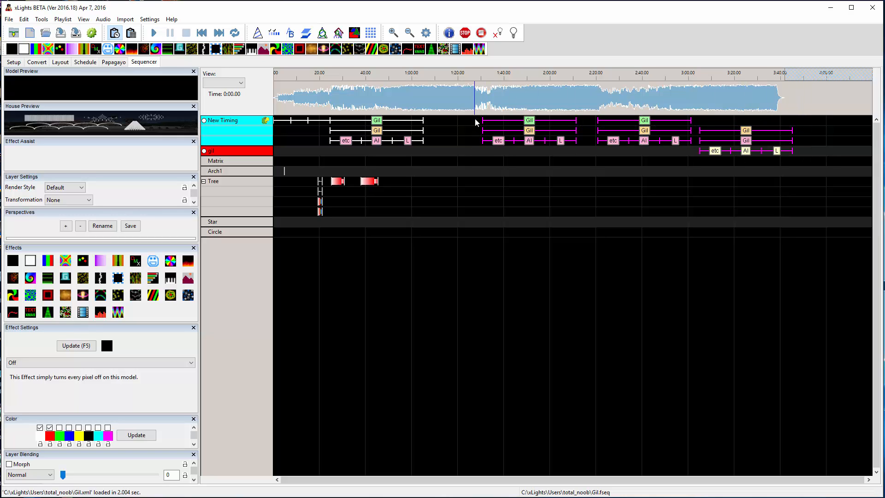
key(Delete)
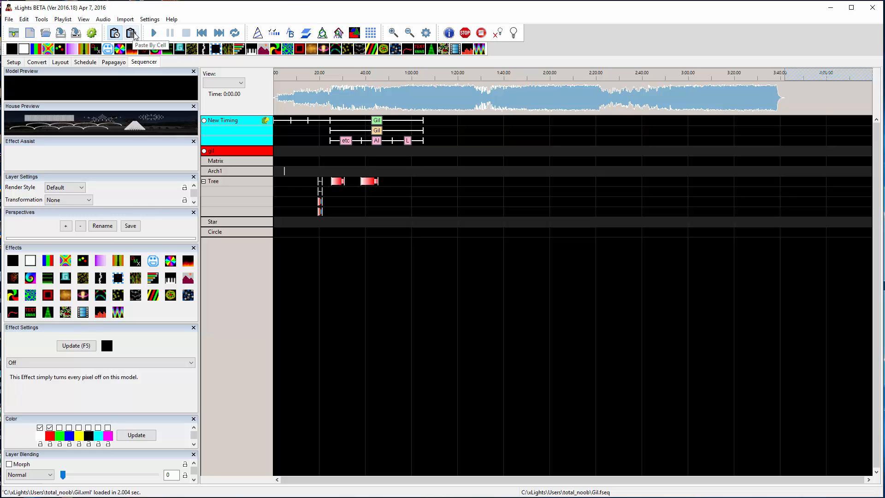
click(150, 19)
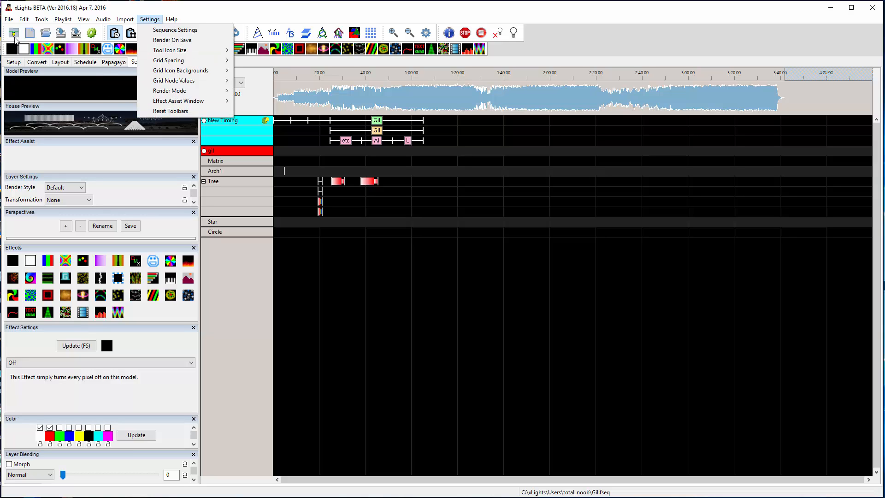
click(456, 161)
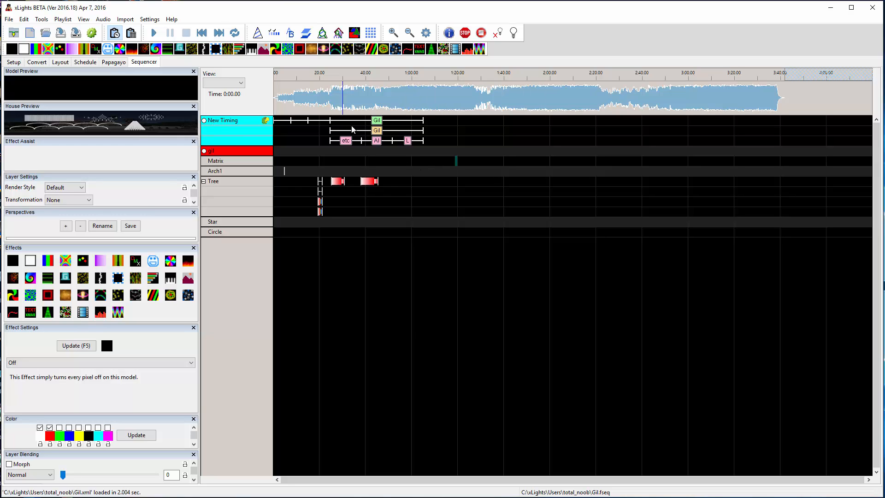
- Copy the lyric timings and the two red Tree effects below them, and paste the group at about 1:33, 2:23 and 3:11
drag(431, 200, 329, 121)
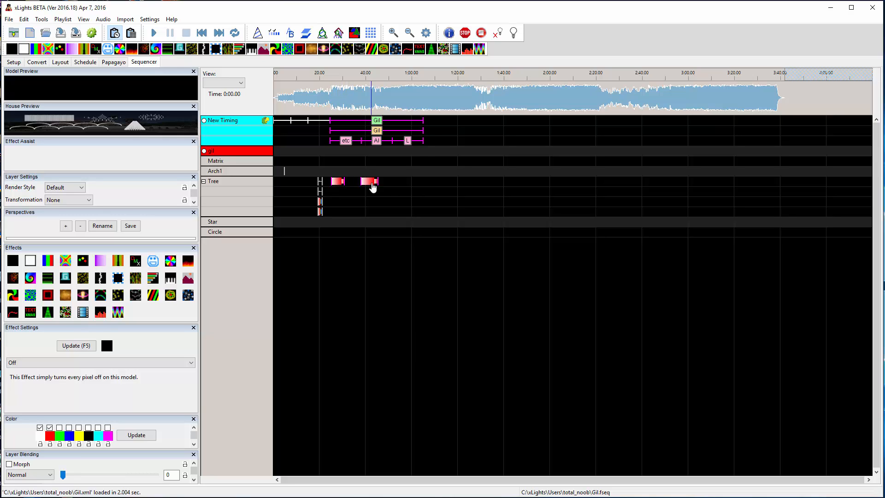
click(489, 122)
key(ctrl+v)
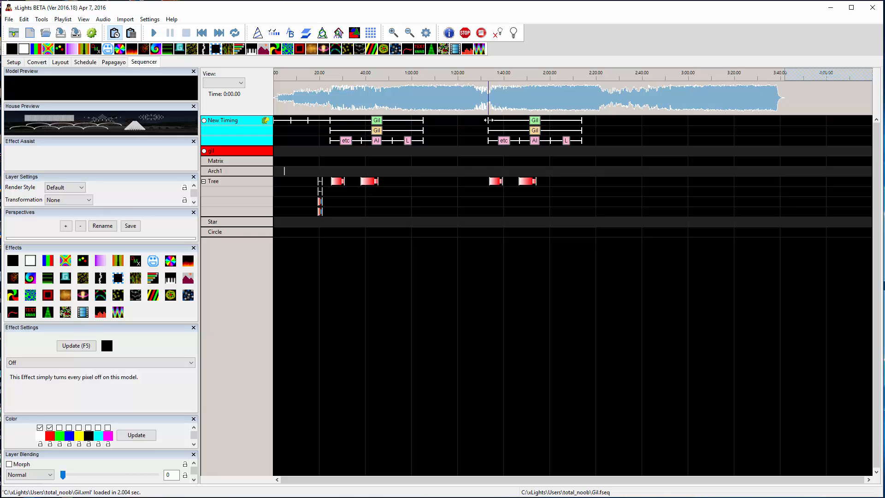
click(604, 122)
key(ctrl+v)
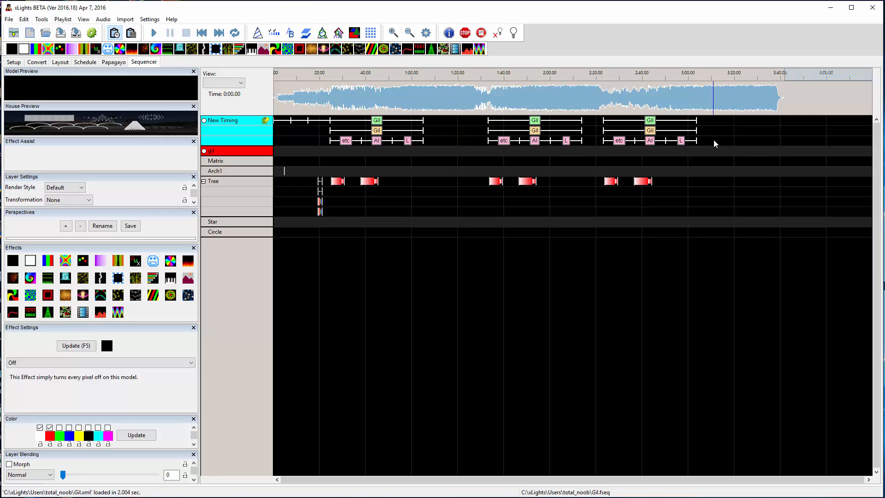
key(ctrl+v)
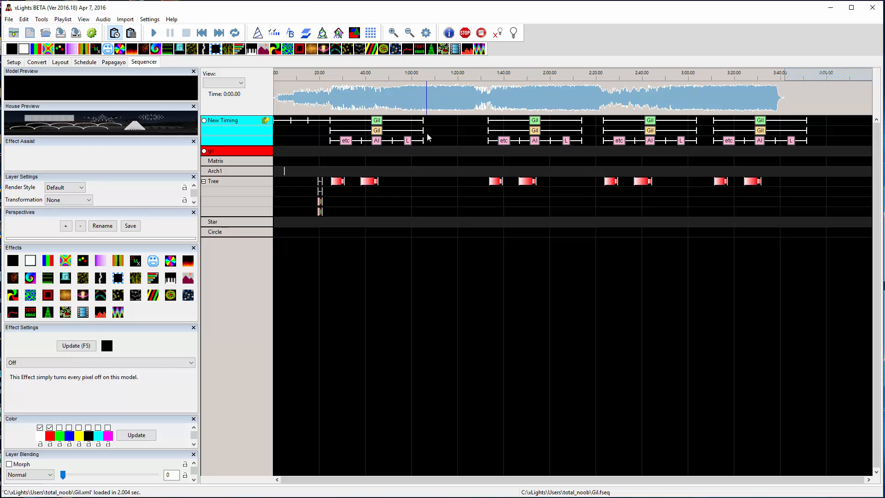
- Delete the three pasted groups of lyric timings and Tree effects
drag(817, 201, 481, 118)
key(Delete)
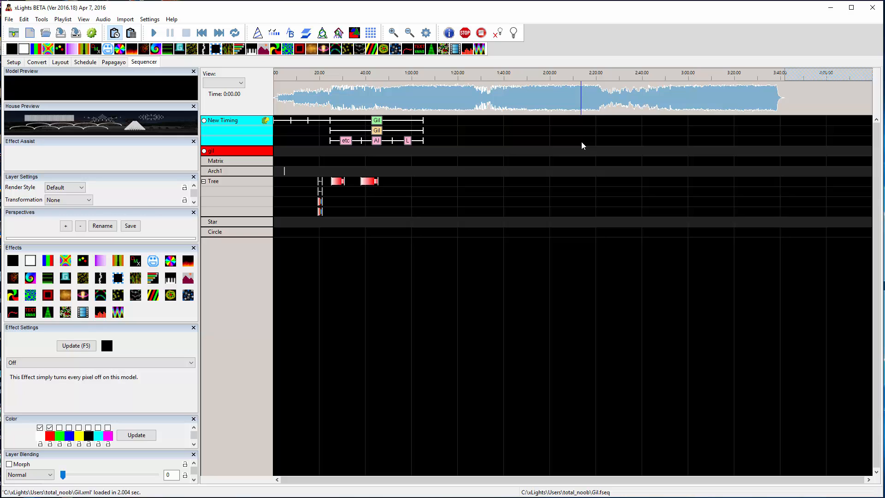
- Activate the New Timing track and add timing marks at about 1:22, 1:39, 1:56, 2:06, 2:21, 2:32 and 3:10
click(205, 122)
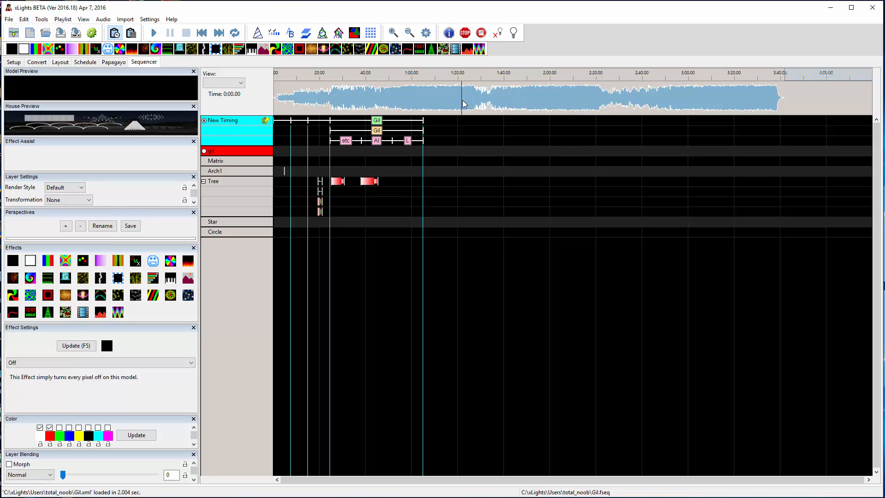
key(t)
click(503, 104)
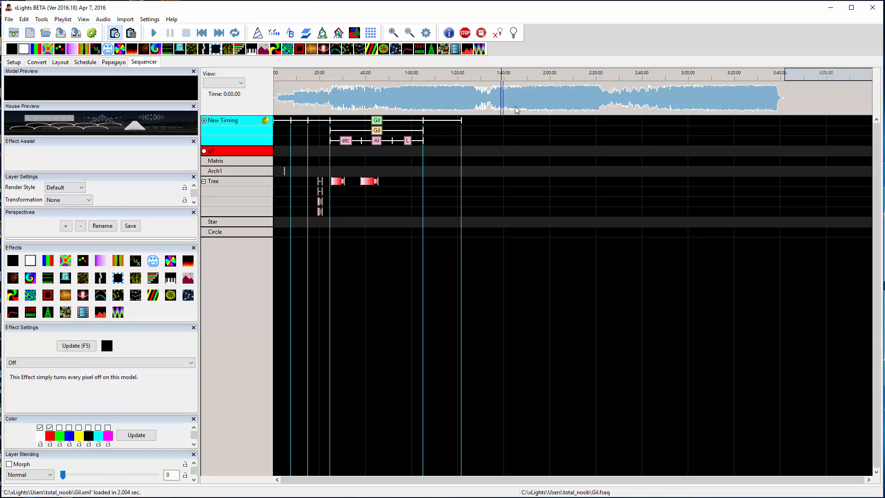
key(t)
click(541, 104)
key(t)
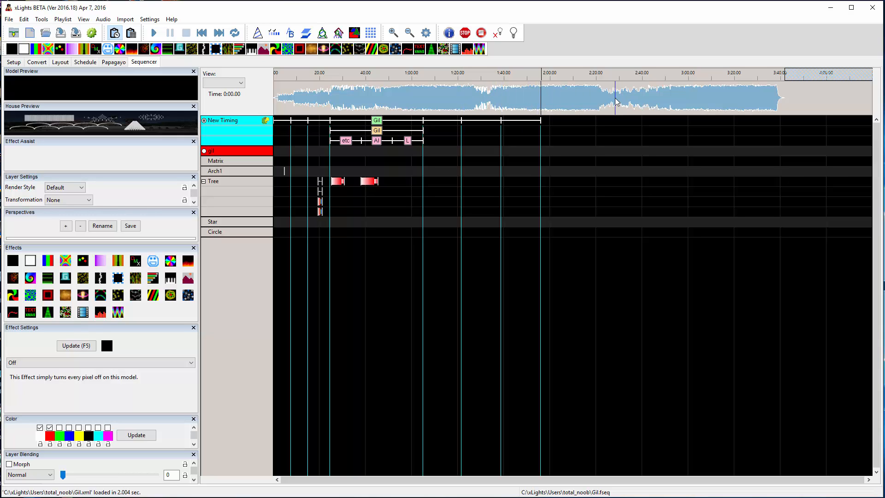
click(563, 104)
key(t)
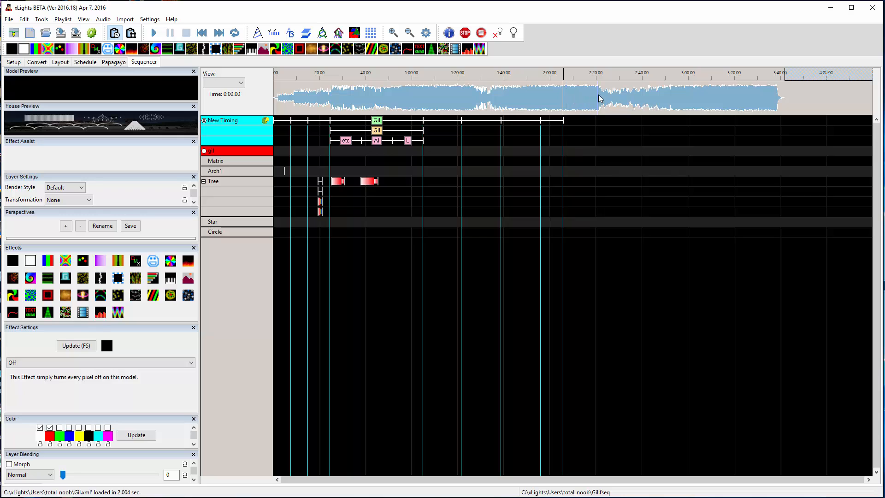
click(598, 97)
key(t)
click(623, 99)
key(t)
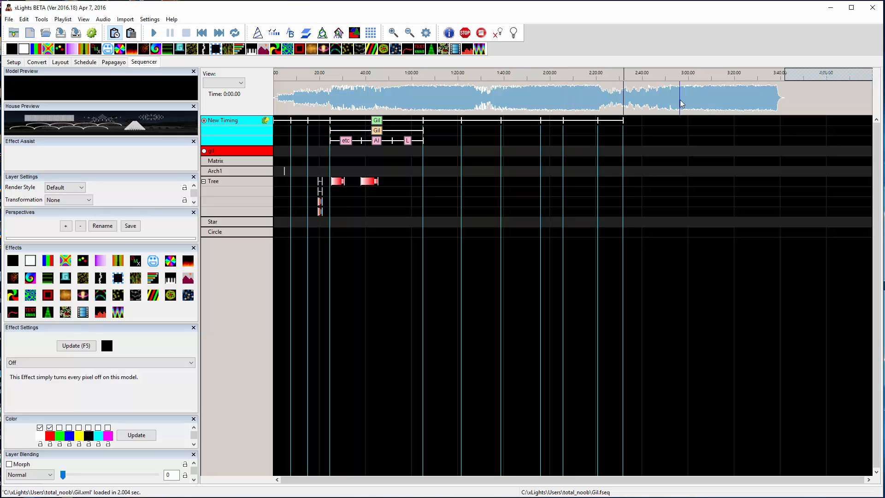
click(713, 99)
key(t)
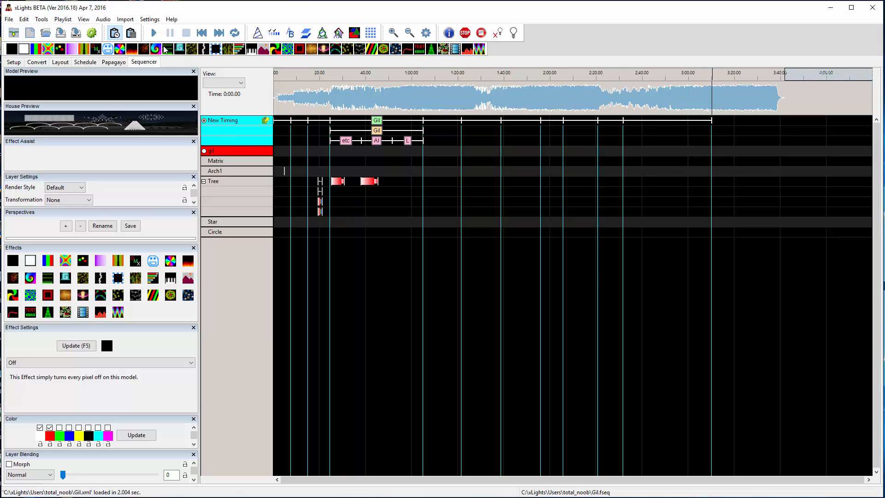
- Enable Paste By Cell and place On effects in the three Matrix cells between about 1:05 and 1:56
click(131, 32)
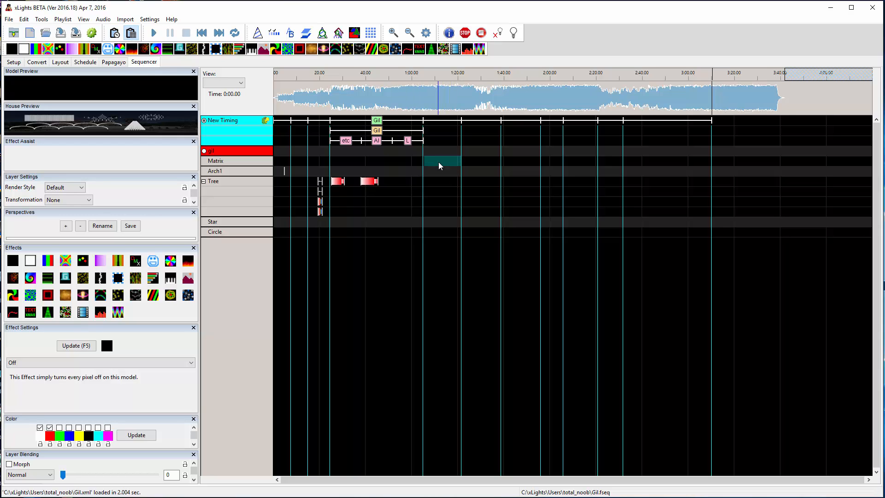
key(ctrl+v)
key(ctrl+v)
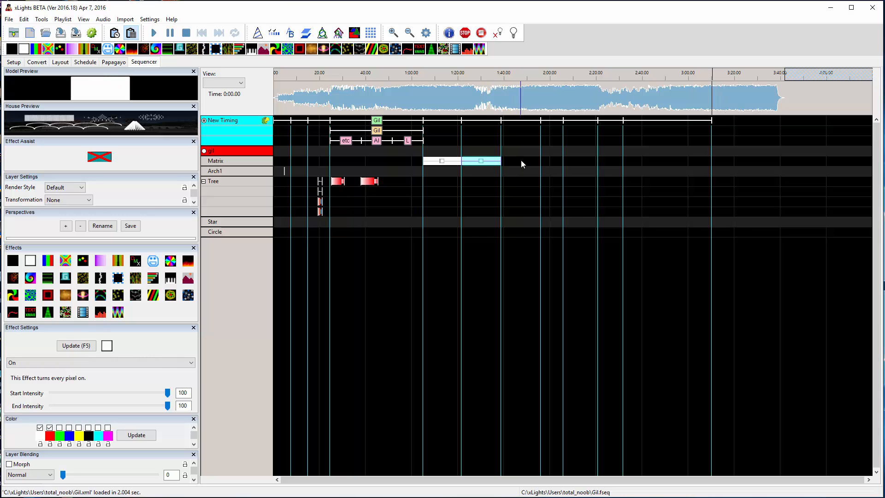
key(ctrl+v)
- Place On effects in the two first-row Tree cells between about 1:22 and 1:56
click(487, 184)
key(ctrl+v)
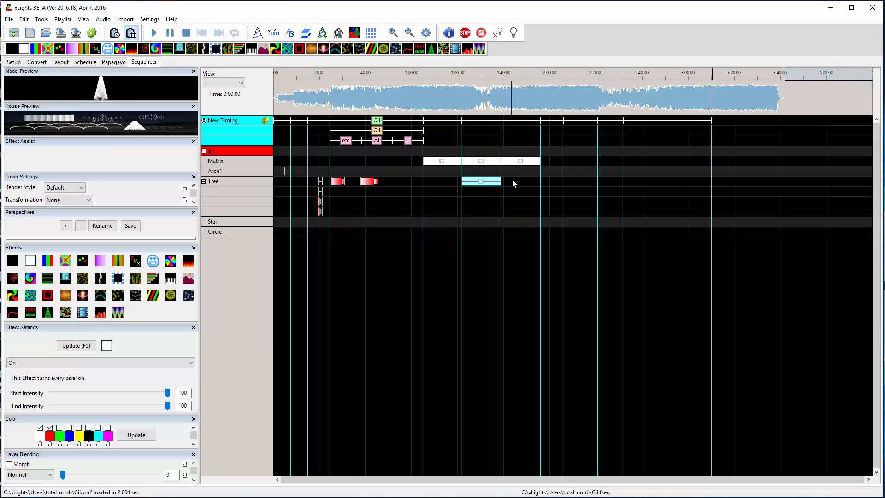
key(ctrl+v)
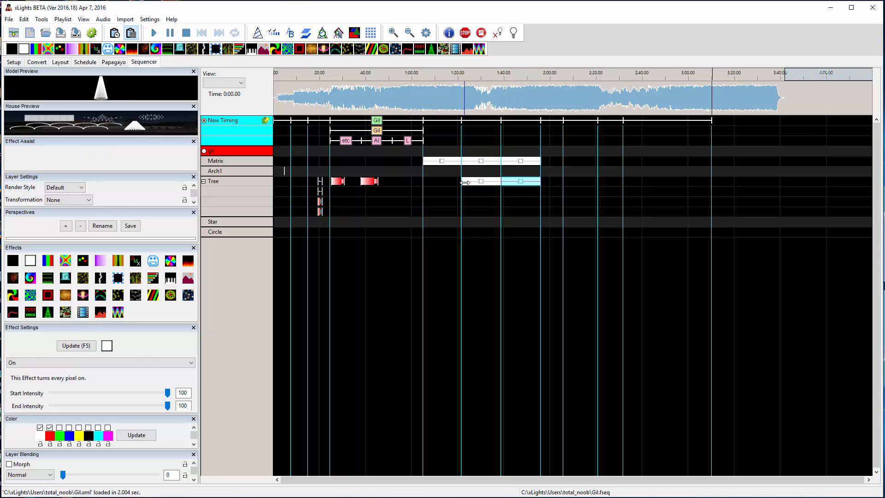
- Trim the two Tree On effects to span about 1:30 to 1:48, and end the last Matrix effect at about 1:50
drag(466, 183, 481, 183)
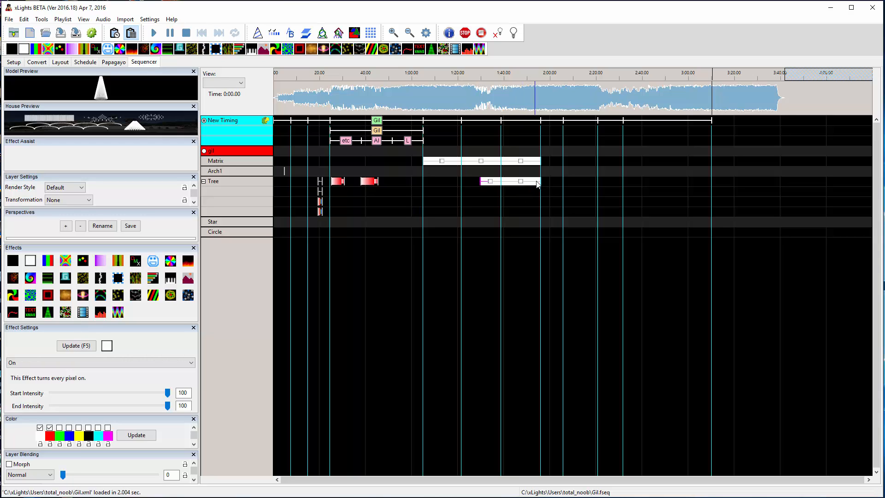
drag(537, 184, 514, 184)
drag(531, 162, 446, 169)
- Copy the Matrix and Tree On effects between about 1:05 and 1:56 and paste them by cell into Tree's first row from about 1:56
click(533, 191)
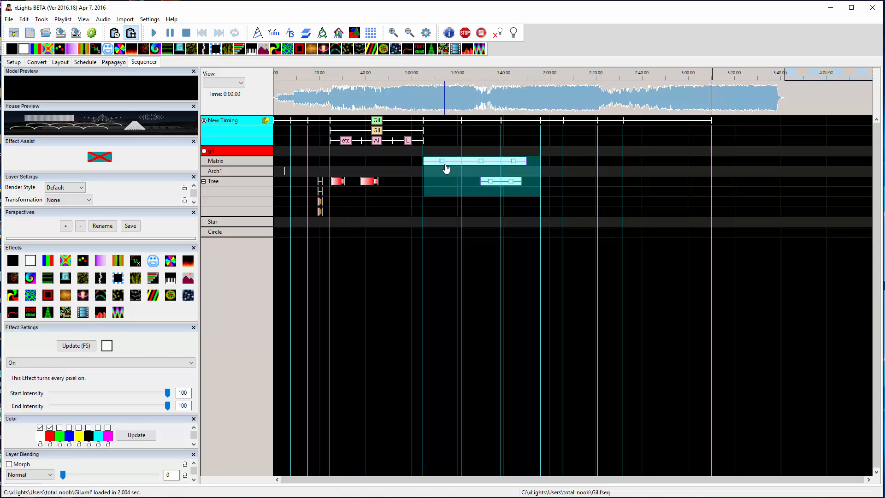
click(552, 181)
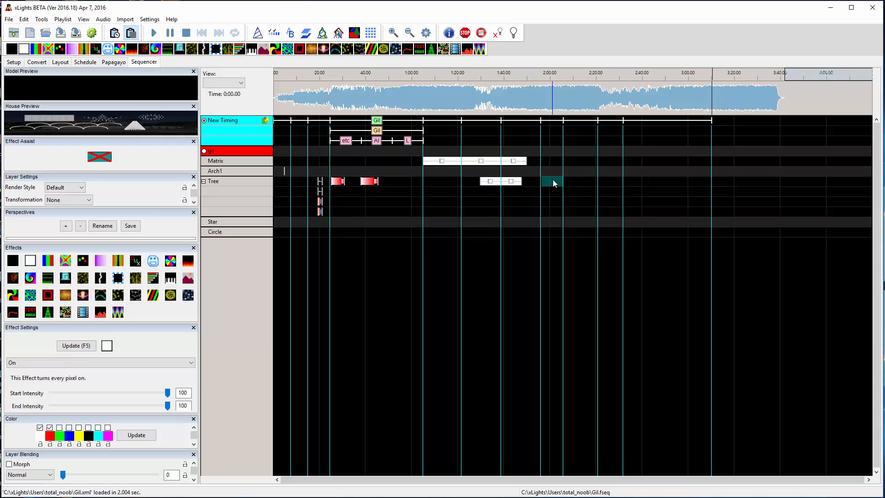
key(ctrl+v)
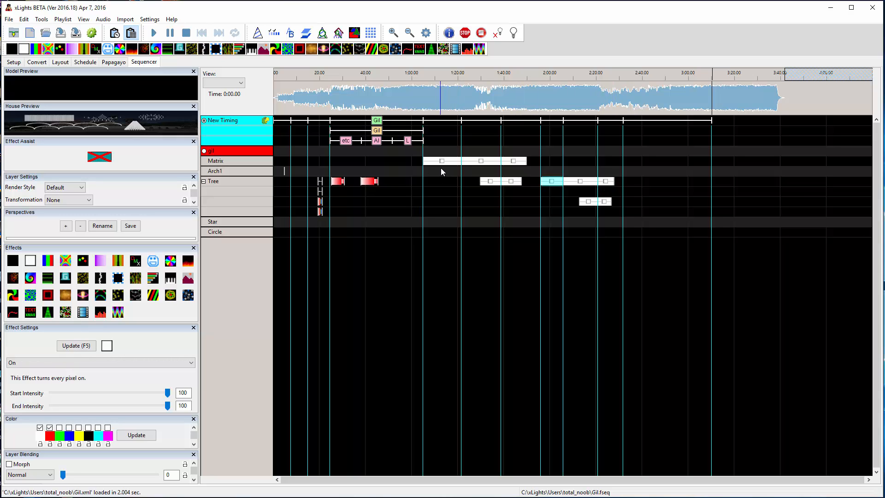
- Copy the first two Matrix On effects and paste them by cell onto Matrix from about 2:06 and Arch1 from about 2:21
drag(439, 170, 477, 161)
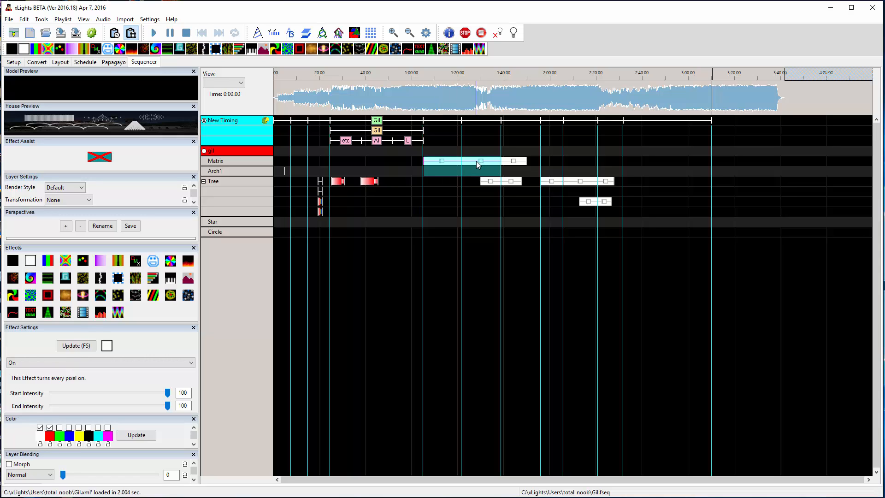
click(585, 149)
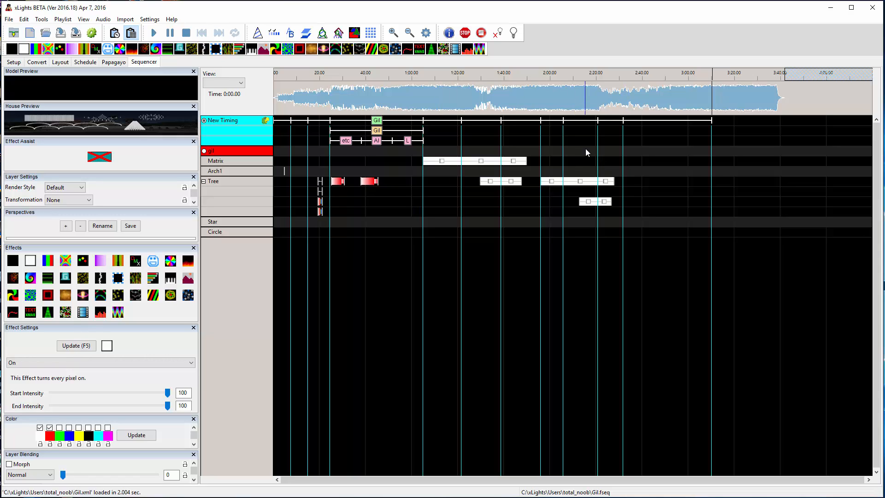
drag(583, 161, 618, 162)
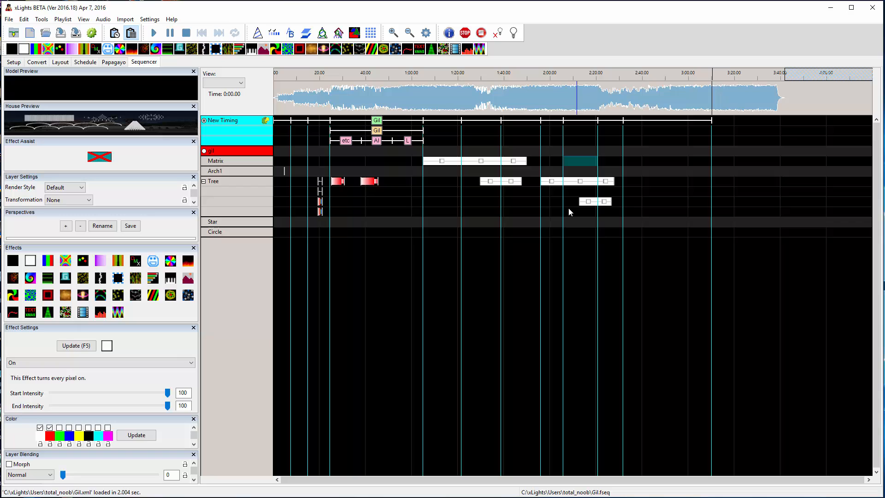
click(618, 170)
key(ctrl+v)
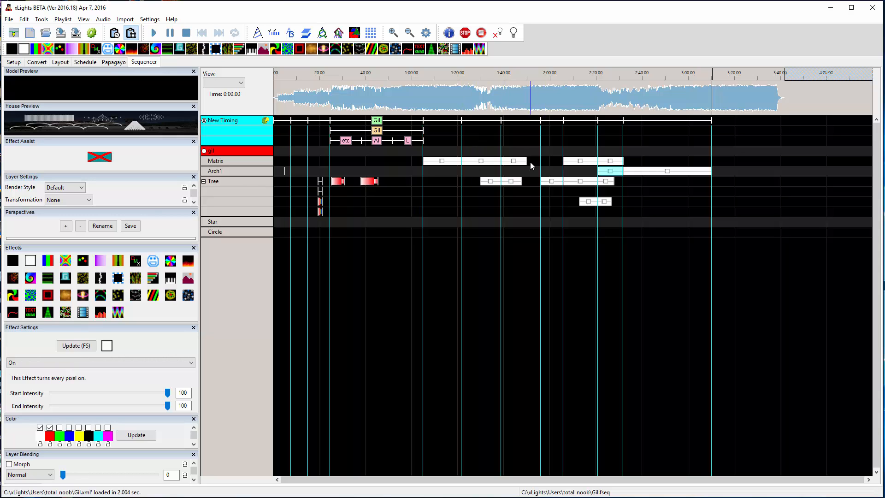
- Copy the Matrix and Tree On effects between about 1:05 and 1:56 and try to paste them into the New Timing track
click(440, 199)
drag(439, 197, 520, 162)
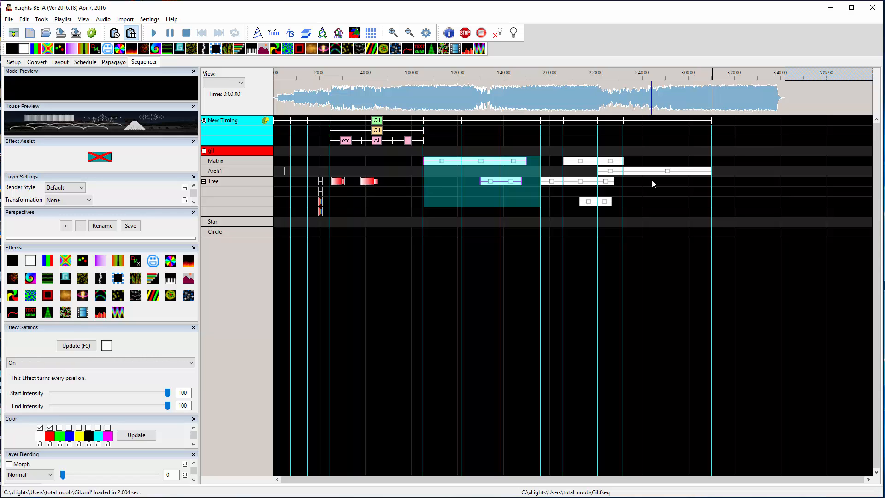
click(474, 184)
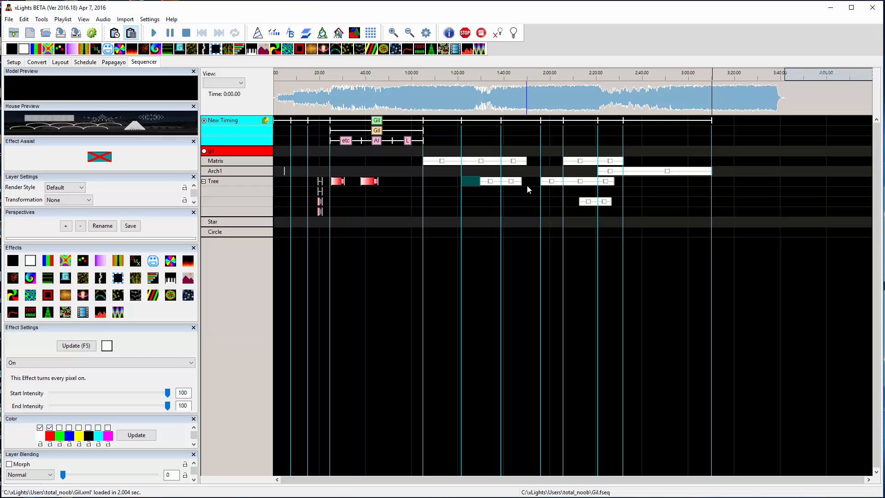
click(527, 184)
drag(527, 183, 443, 163)
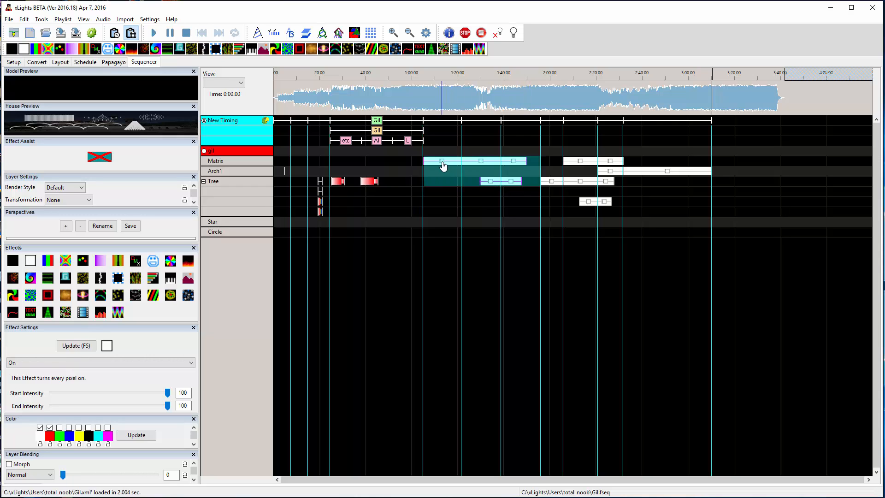
click(585, 128)
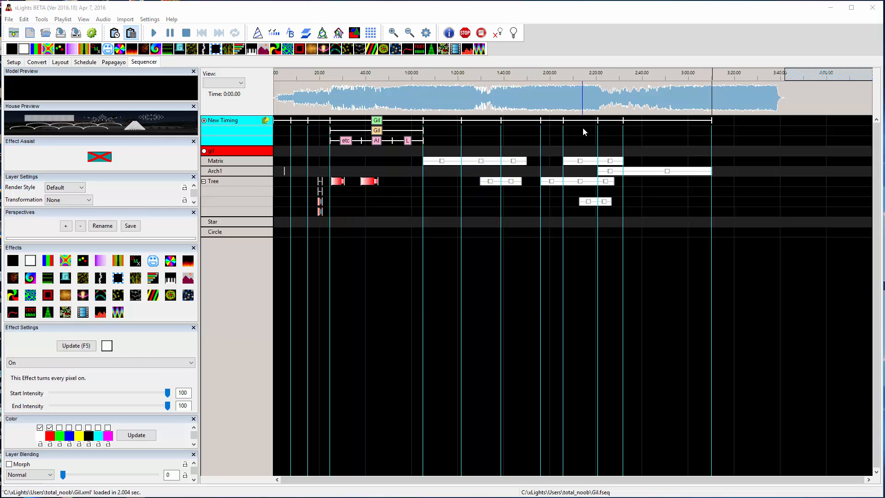
key(ctrl+v)
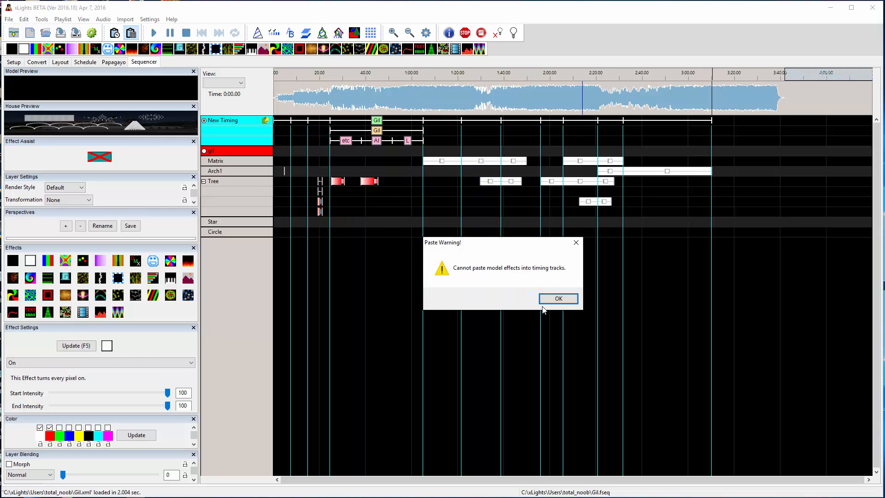
click(565, 299)
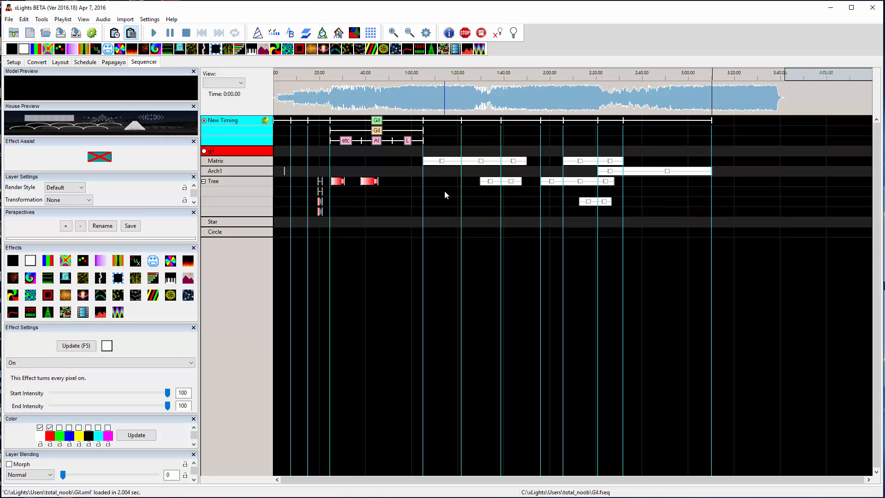
- Copy the original Matrix and Tree On effects with their cells and deactivate the New Timing track
drag(437, 199, 508, 166)
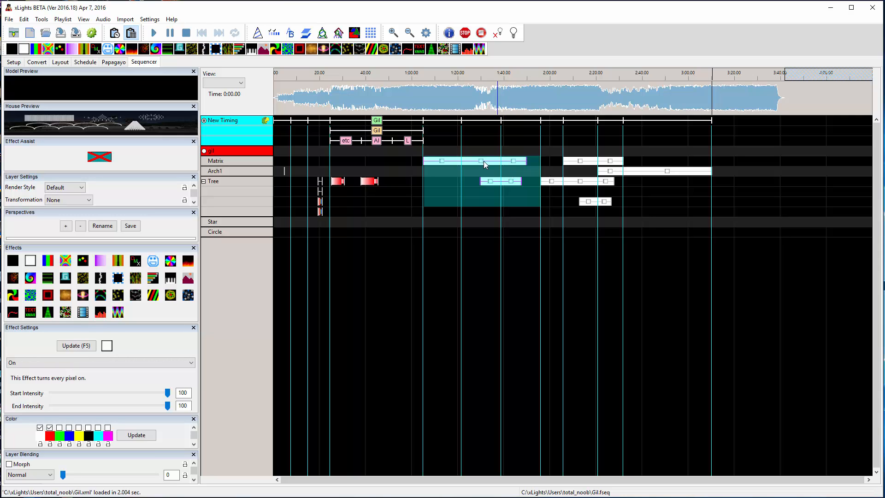
click(204, 120)
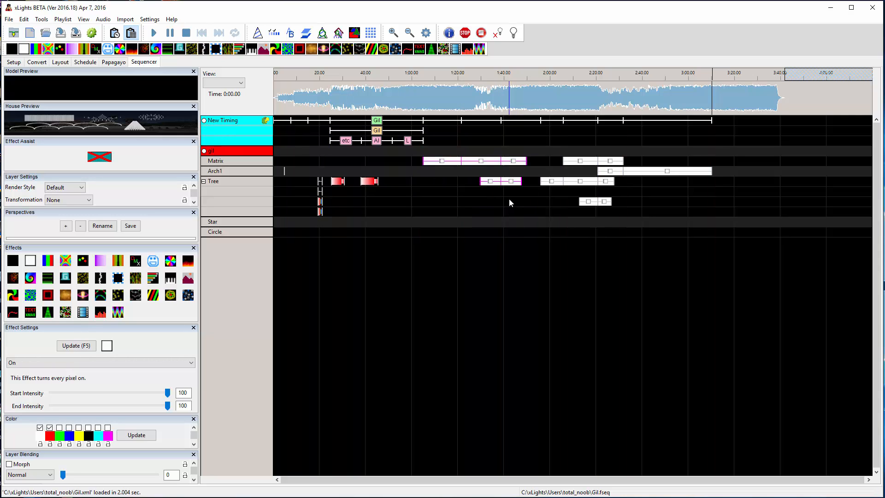
- Delete the pasted effects on Matrix, Arch1 and Tree after about 1:56, and try a paste by cell with no timing track active
drag(724, 206, 544, 161)
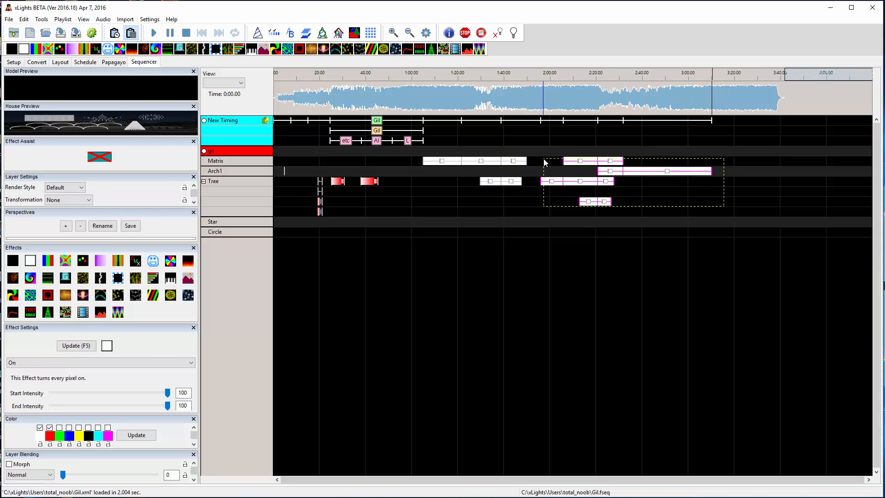
key(Delete)
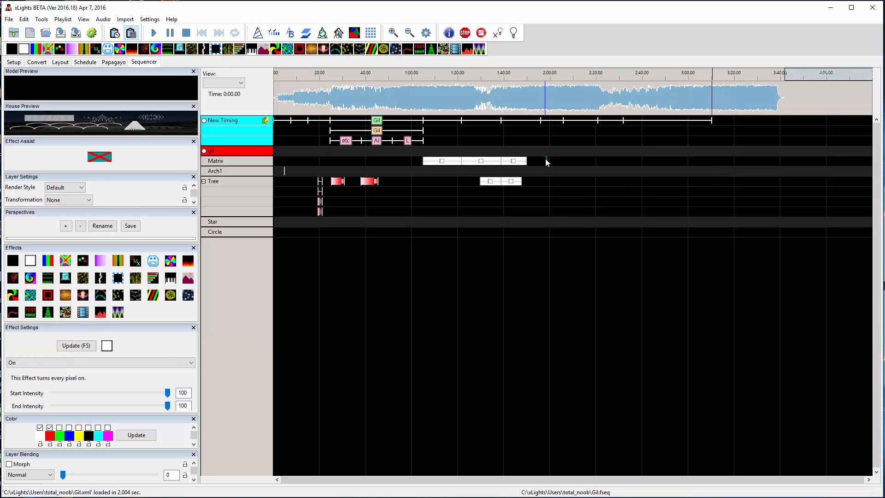
key(ctrl+v)
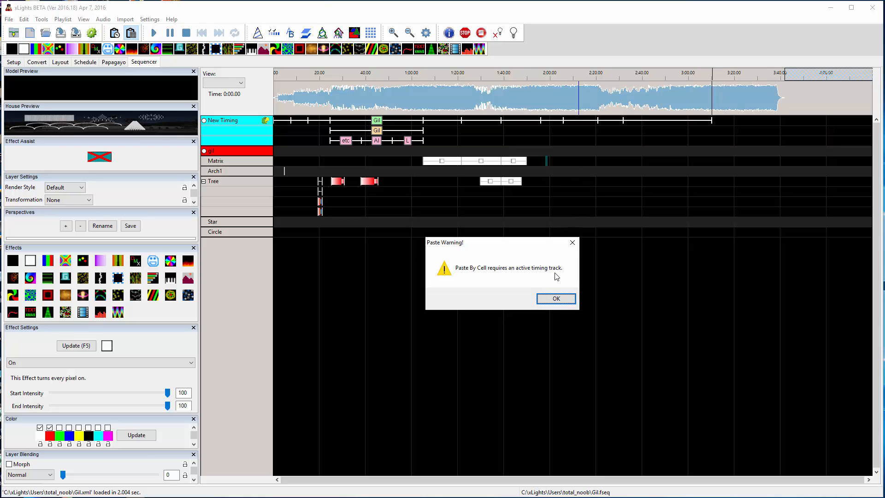
click(557, 298)
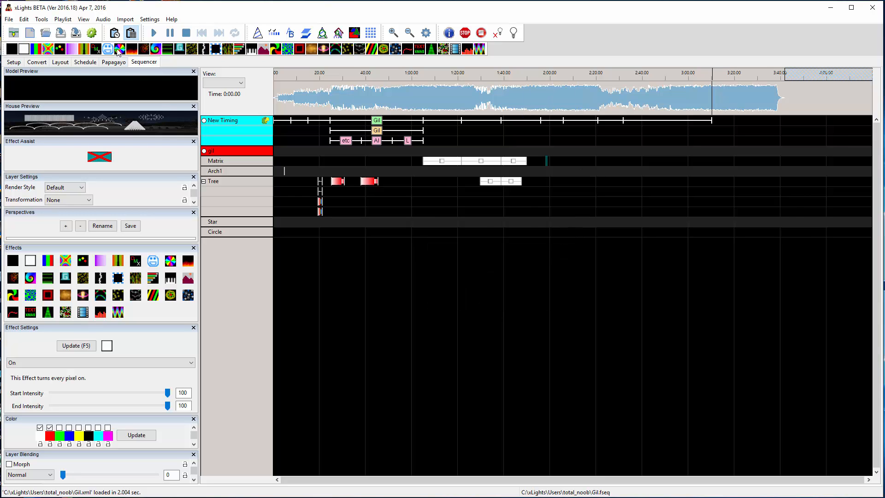
- Enable Paste By Time and paste the copied Matrix and Tree effects starting on the Matrix row at about 2:01
click(114, 33)
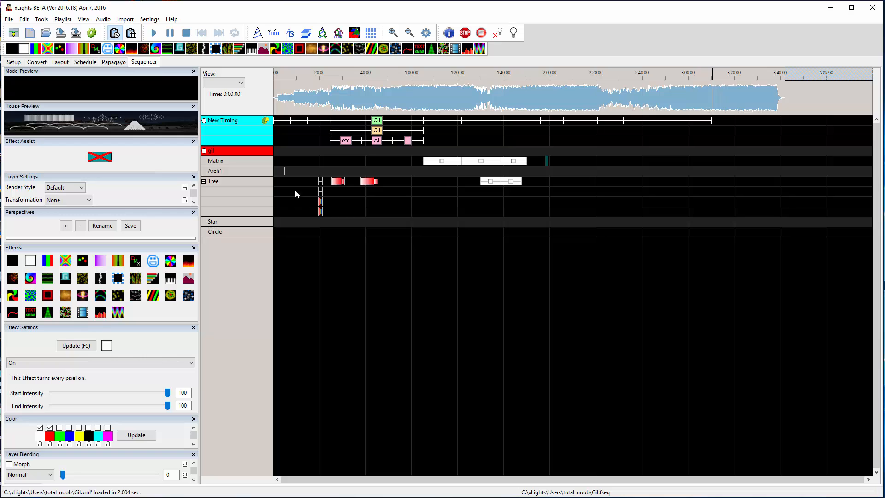
click(552, 162)
key(ctrl+v)
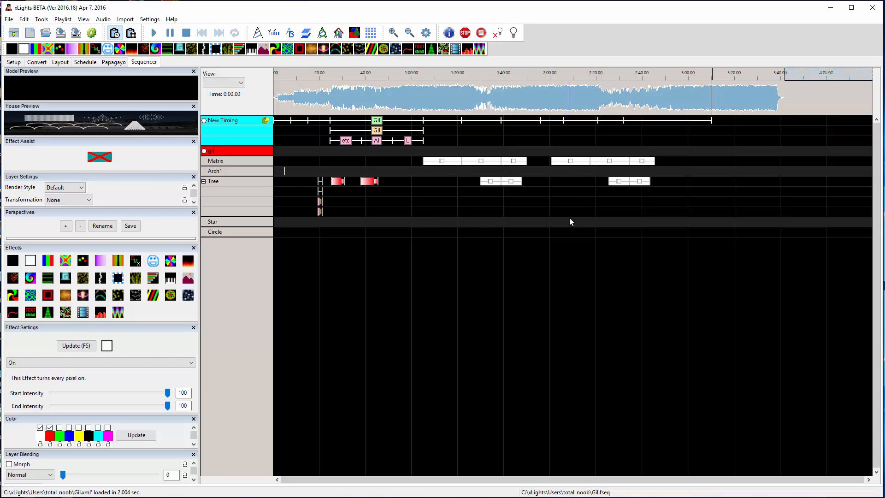